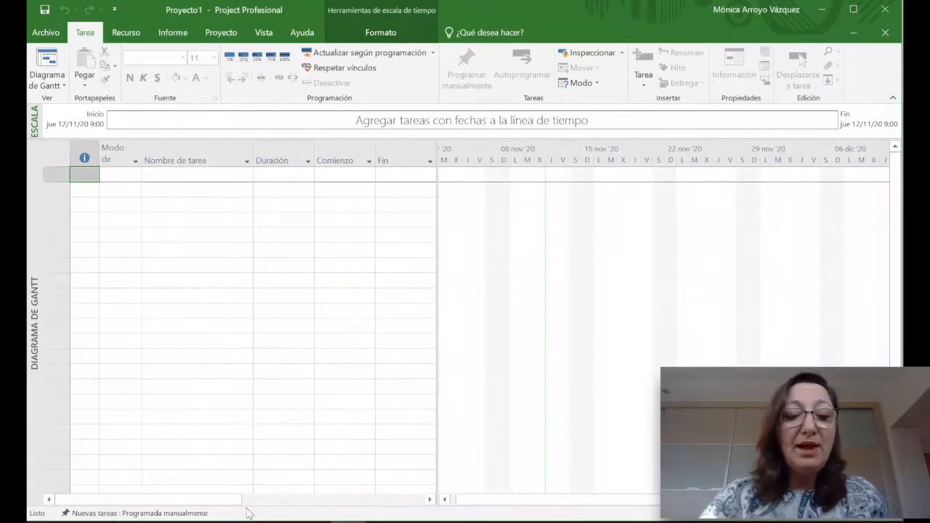
Step: Set the scheduling mode for new tasks to Programada automáticamente and add two tasks named Tarea 1 and Tarea 2
{"action": "left_click", "coordinate": [66, 514]}
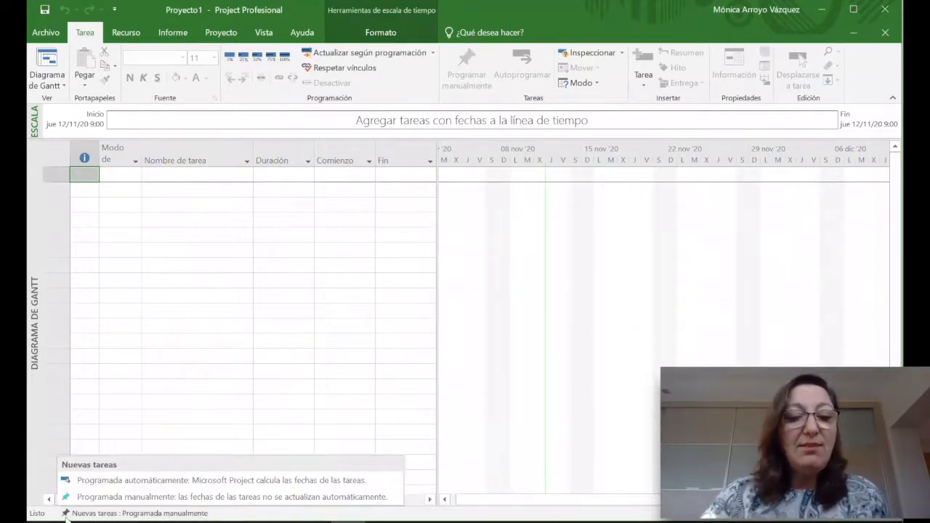
{"action": "left_click", "coordinate": [100, 485]}
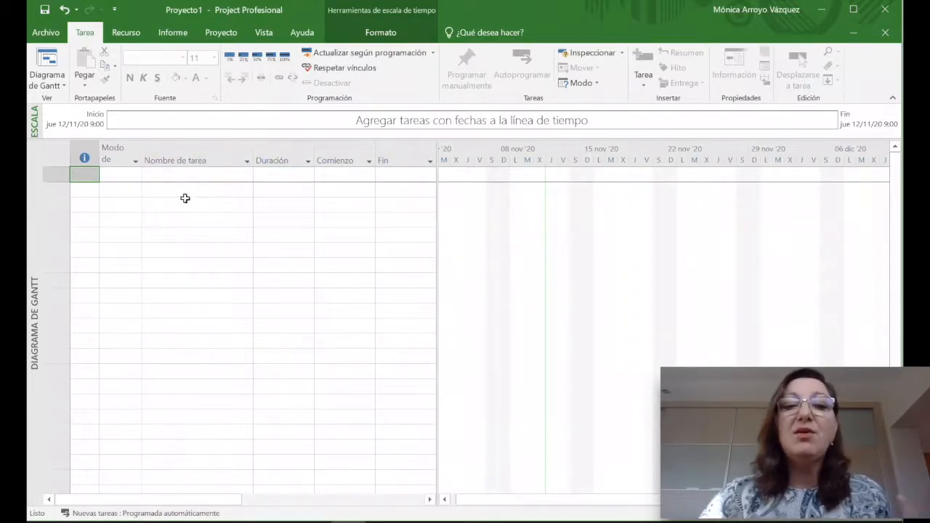
{"action": "left_click", "coordinate": [175, 172]}
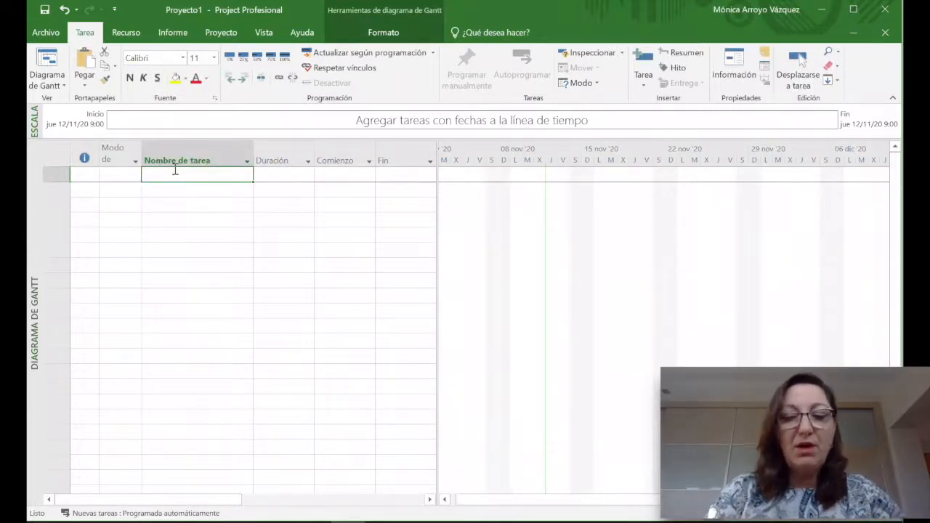
{"action": "type", "text": "Tarea 1"}
{"action": "key", "text": "Return"}
{"action": "type", "text": "Tare"}
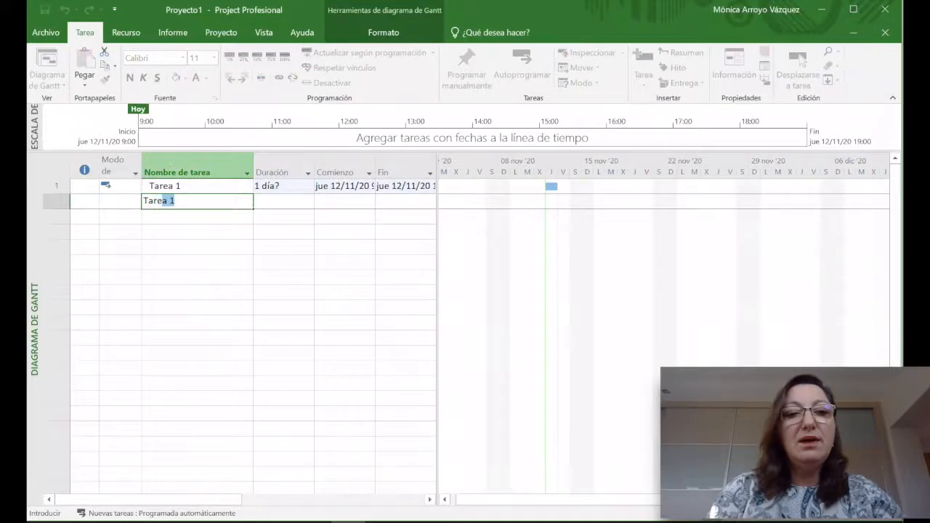
{"action": "type", "text": "ea2"}
{"action": "key", "text": "Return"}
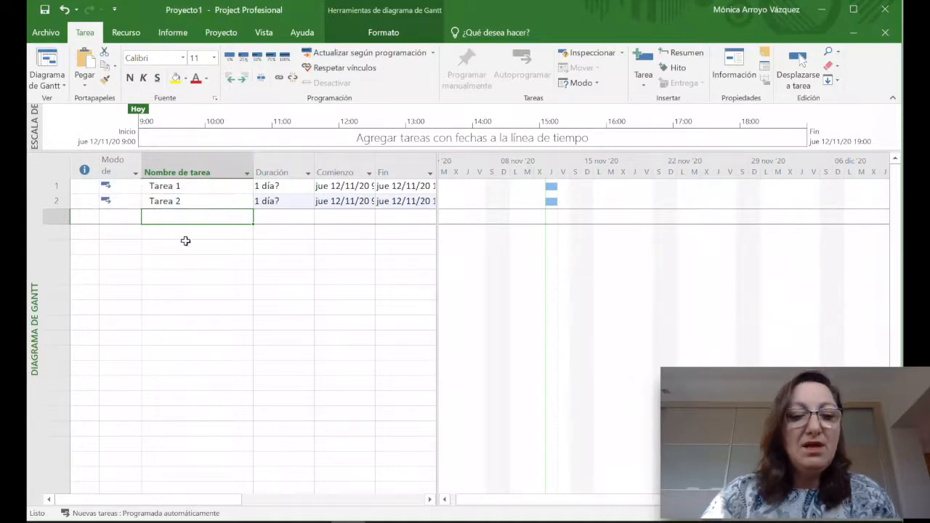
Step: Switch the scheduling mode for new tasks to Programada manualmente and add a third task named Tarea 3
{"action": "left_click", "coordinate": [153, 514]}
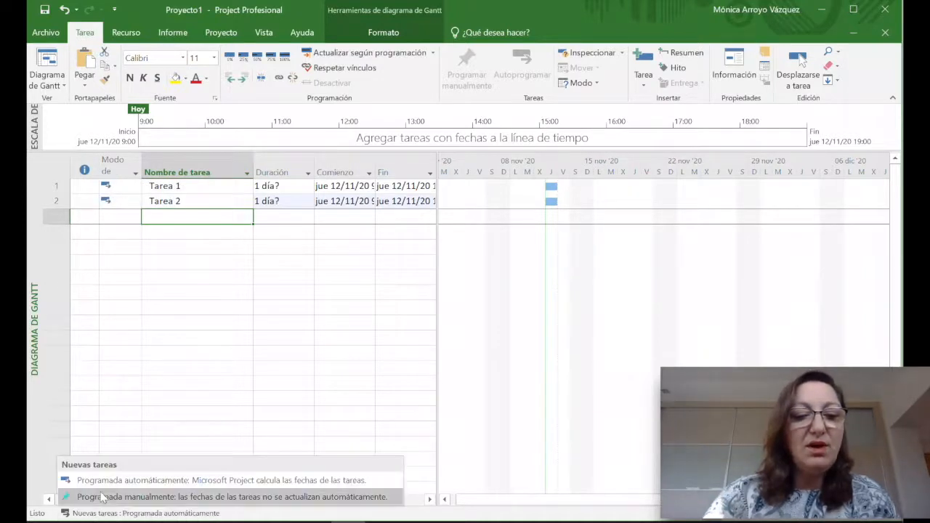
{"action": "left_click", "coordinate": [104, 497]}
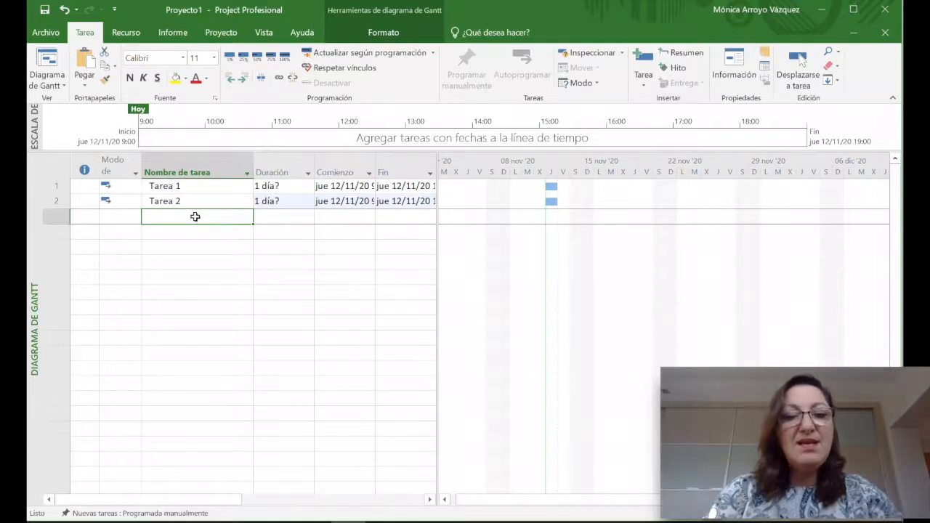
{"action": "type", "text": "Tarea 3"}
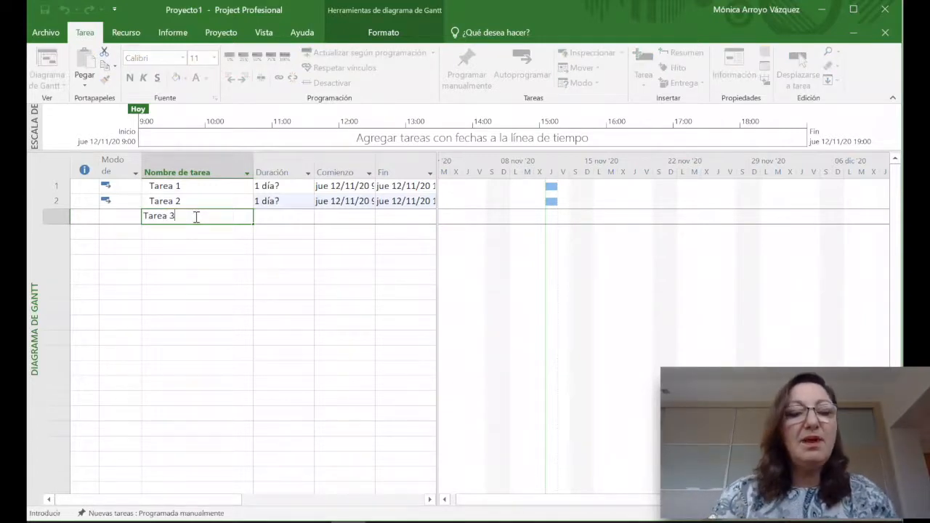
{"action": "key", "text": "Return"}
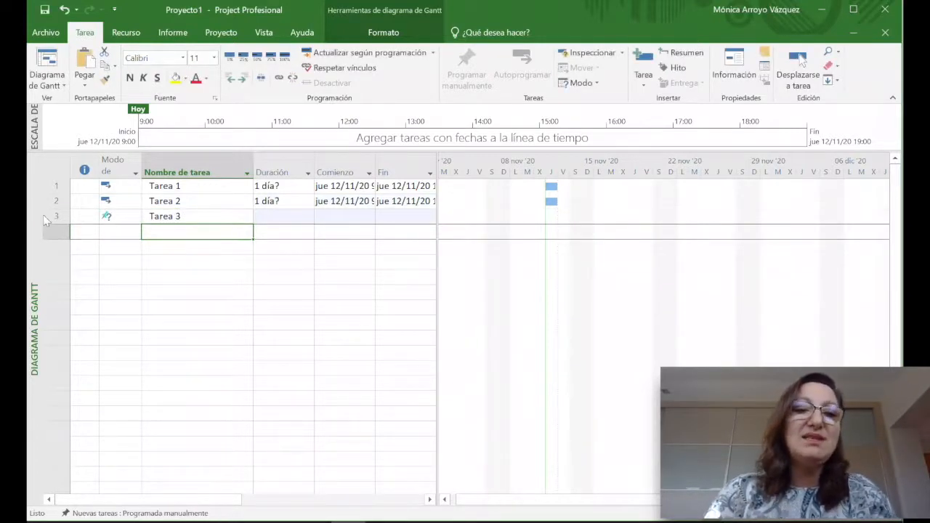
Step: Change the task mode of Tarea 3 to Programada automáticamente
{"action": "mouse_move", "coordinate": [109, 215]}
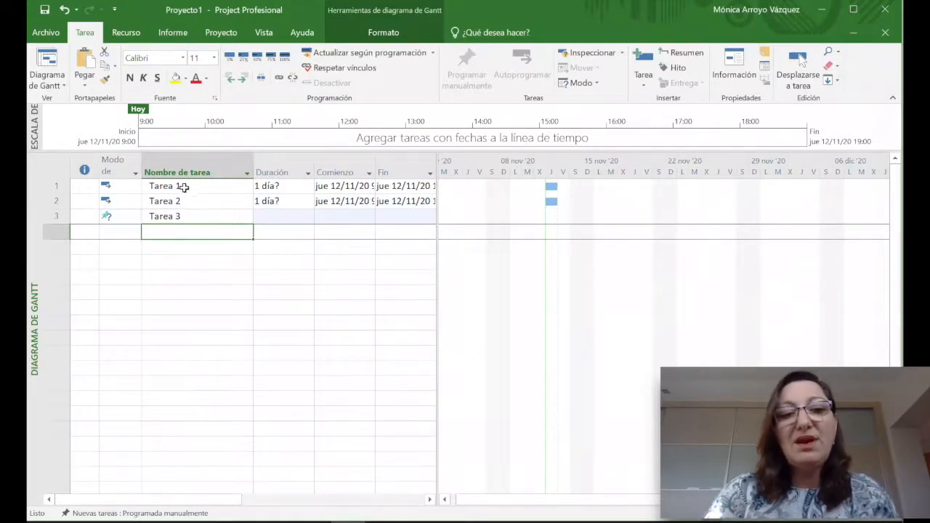
{"action": "left_click", "coordinate": [100, 216]}
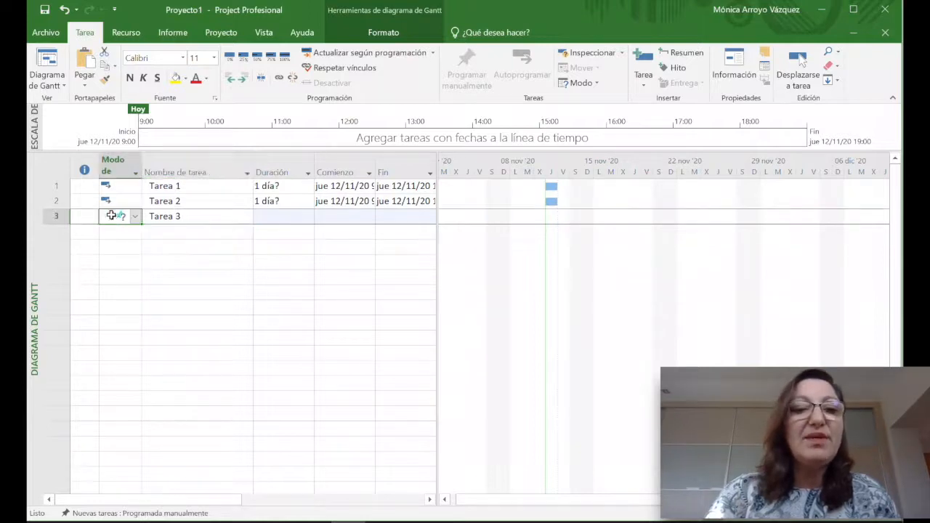
{"action": "left_click", "coordinate": [134, 217]}
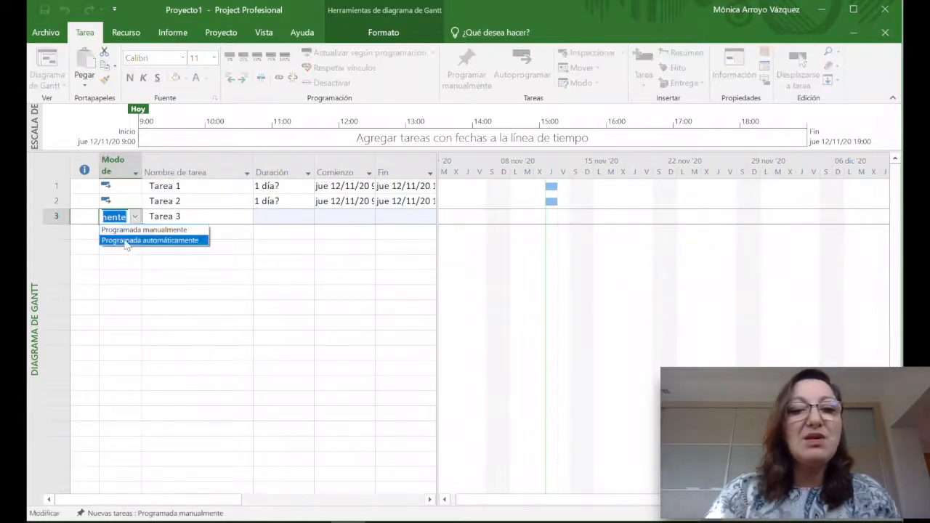
{"action": "left_click", "coordinate": [125, 240]}
{"action": "left_click", "coordinate": [222, 339]}
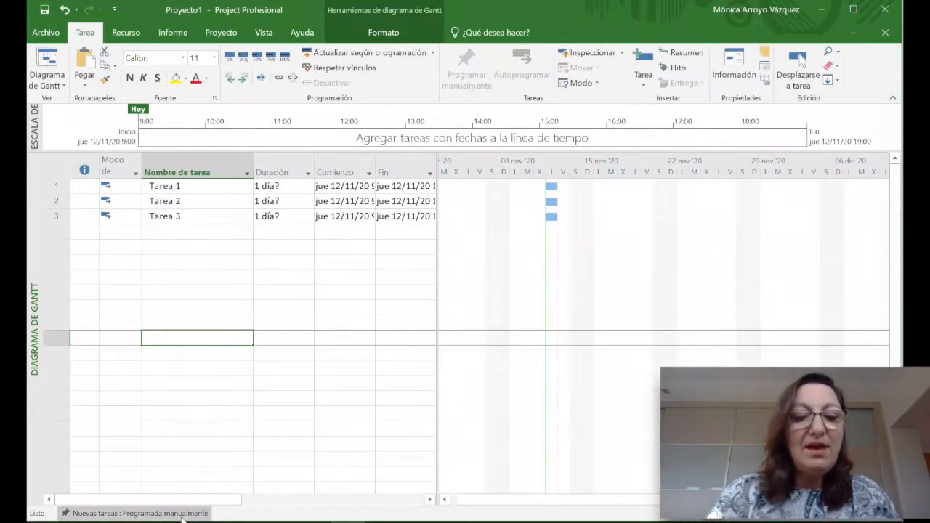
Step: Set new tasks back to Programada automáticamente and add Tarea 4 below Tarea 3
{"action": "left_click", "coordinate": [176, 513]}
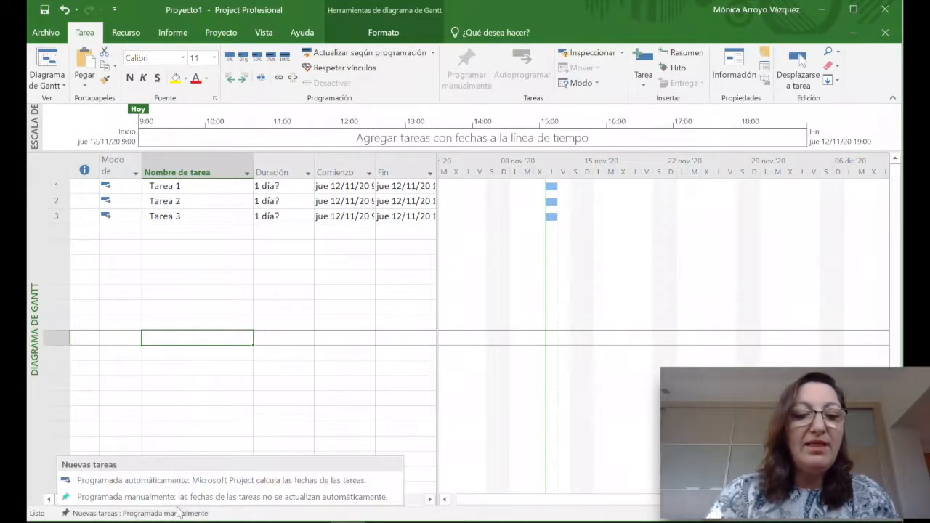
{"action": "left_click", "coordinate": [114, 481]}
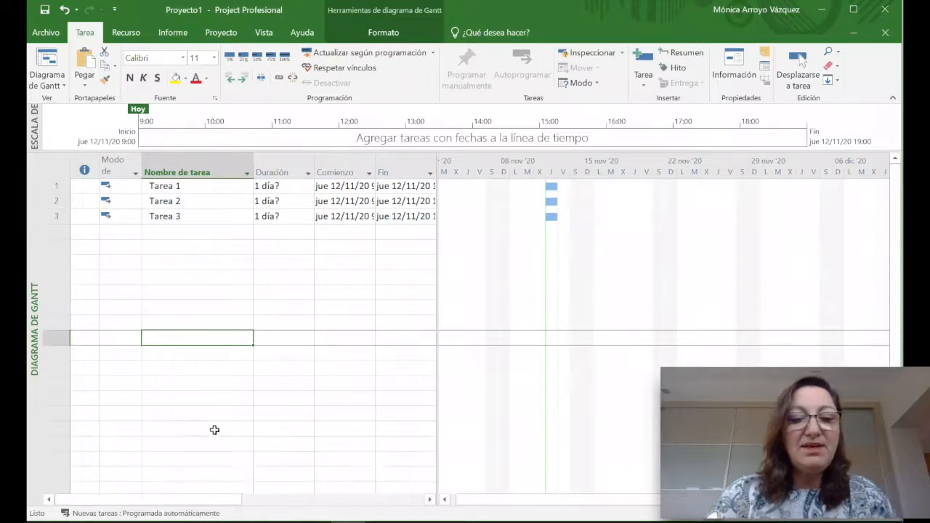
{"action": "left_click", "coordinate": [177, 232]}
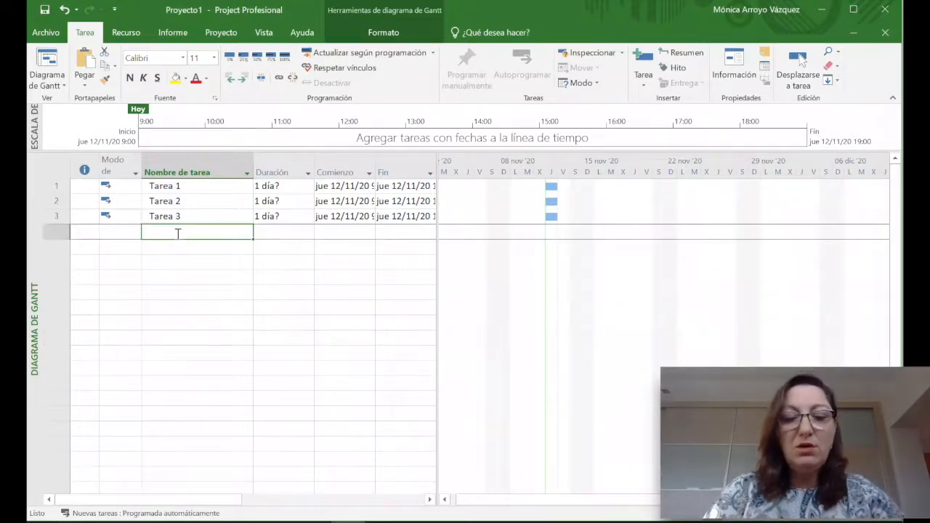
{"action": "type", "text": "Tarea "}
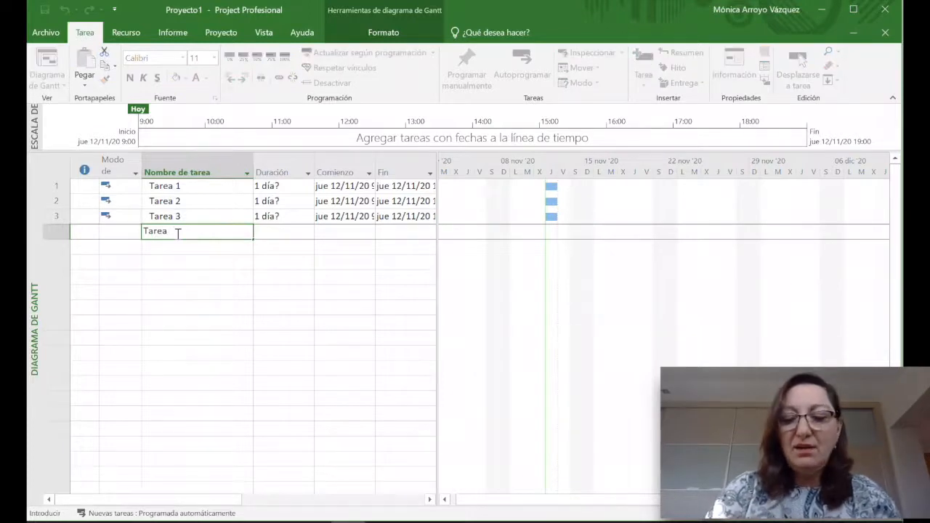
{"action": "type", "text": "4"}
{"action": "key", "text": "Return"}
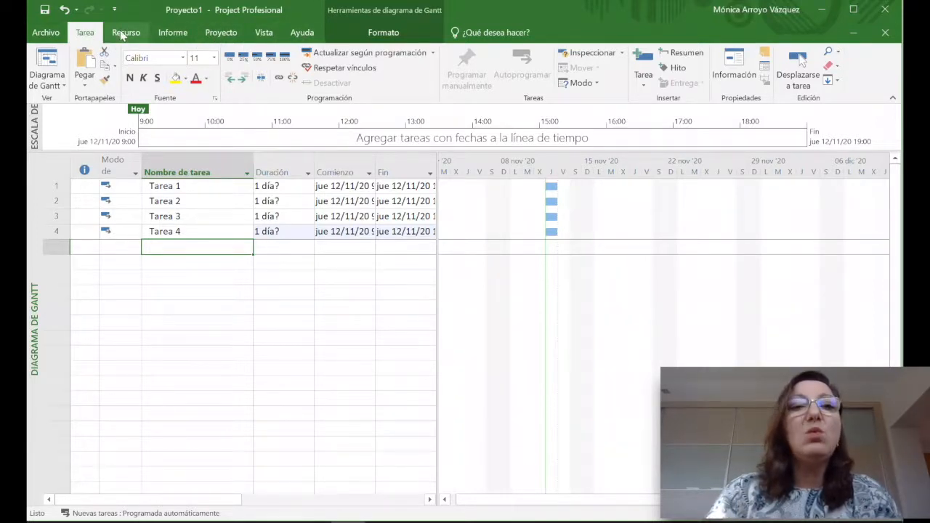
{"action": "left_click", "coordinate": [126, 33]}
{"action": "left_click", "coordinate": [181, 37]}
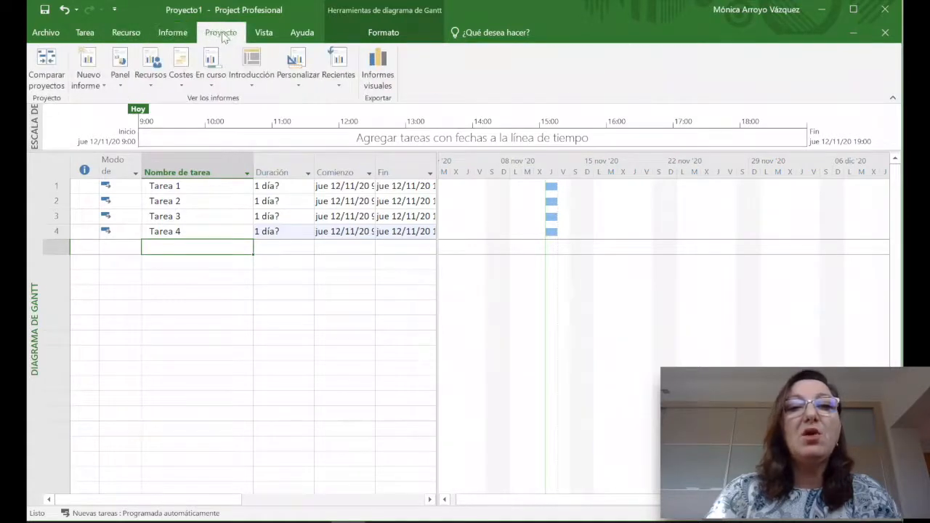
{"action": "left_click", "coordinate": [220, 33]}
{"action": "left_click", "coordinate": [266, 34]}
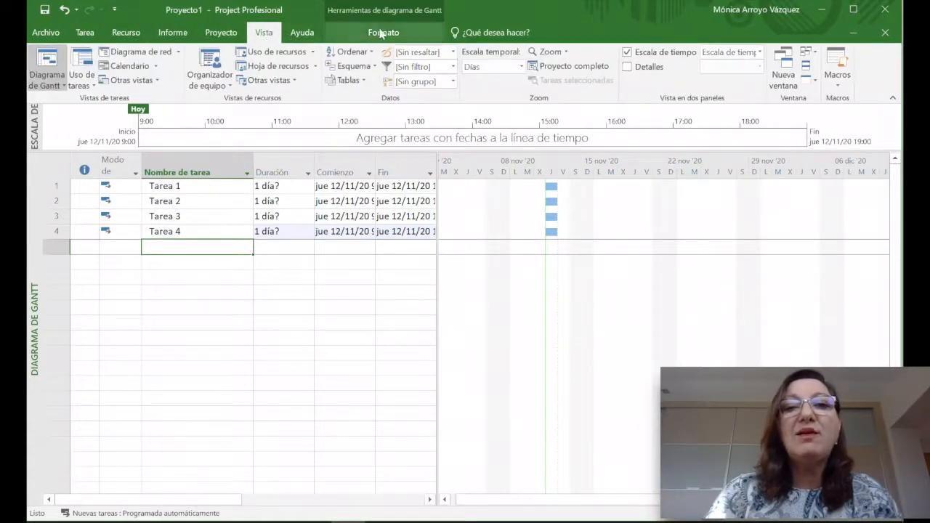
{"action": "left_click", "coordinate": [84, 33]}
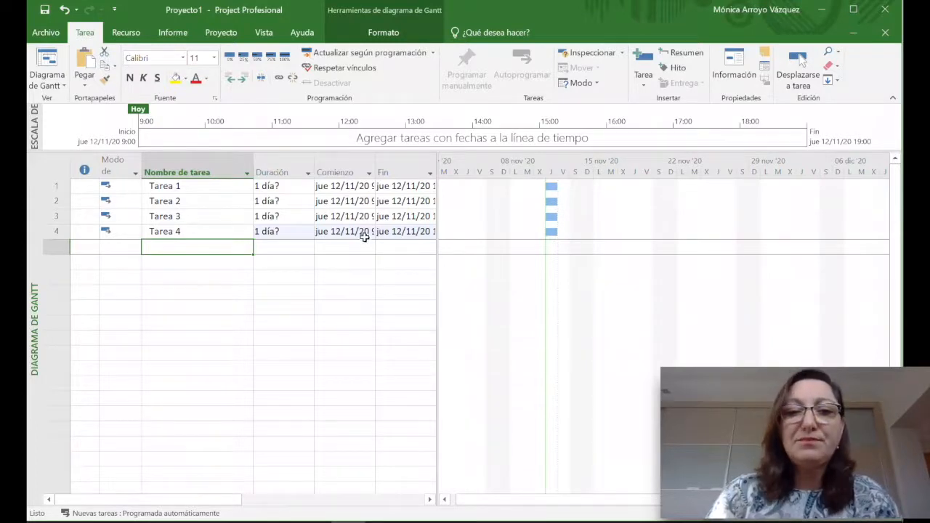
Step: Enlarge the task table beside the Gantt chart and widen the Comienzo and Fin columns to fit their full dates
{"action": "left_click_drag", "start_coordinate": [374, 160], "coordinate": [539, 175]}
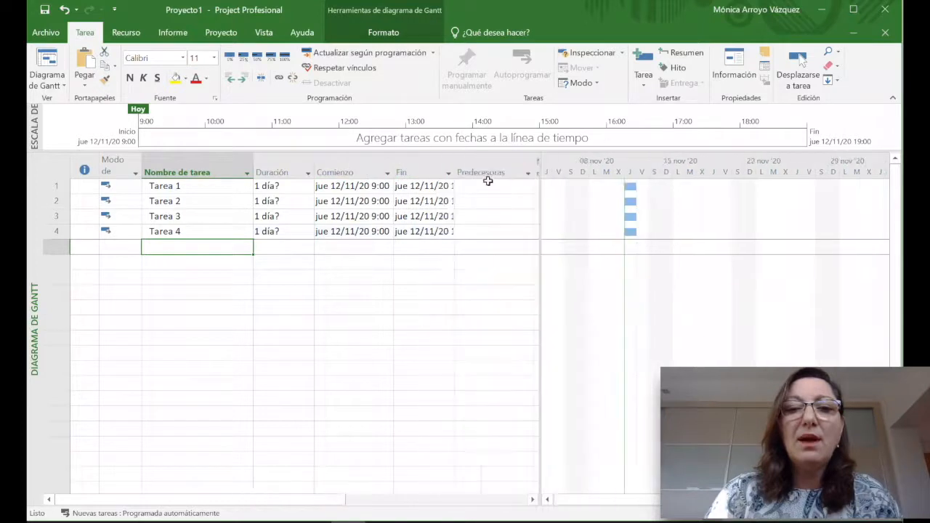
{"action": "left_click_drag", "start_coordinate": [409, 164], "coordinate": [409, 169]}
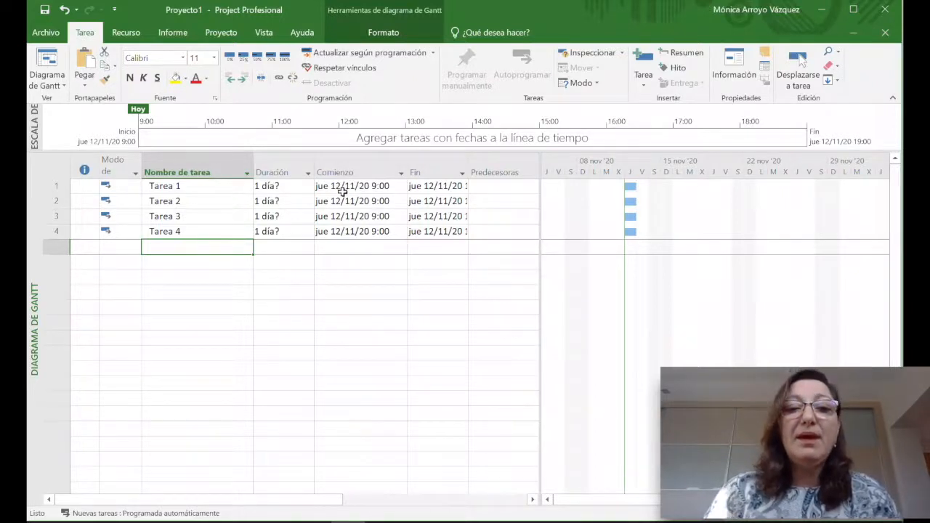
{"action": "left_click", "coordinate": [363, 184]}
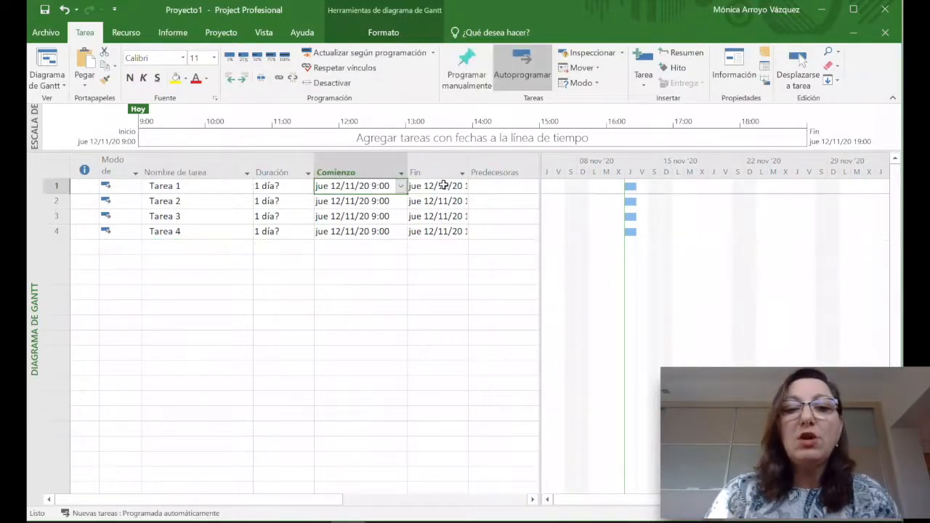
{"action": "left_click_drag", "start_coordinate": [468, 163], "coordinate": [512, 165]}
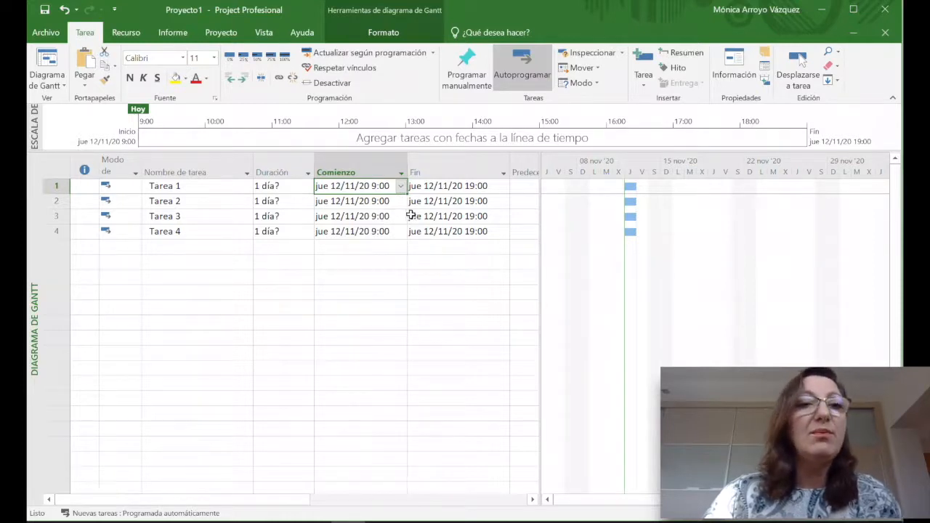
Step: Set the date format in the general project options to the date-only style 28/01/09
{"action": "left_click", "coordinate": [55, 38]}
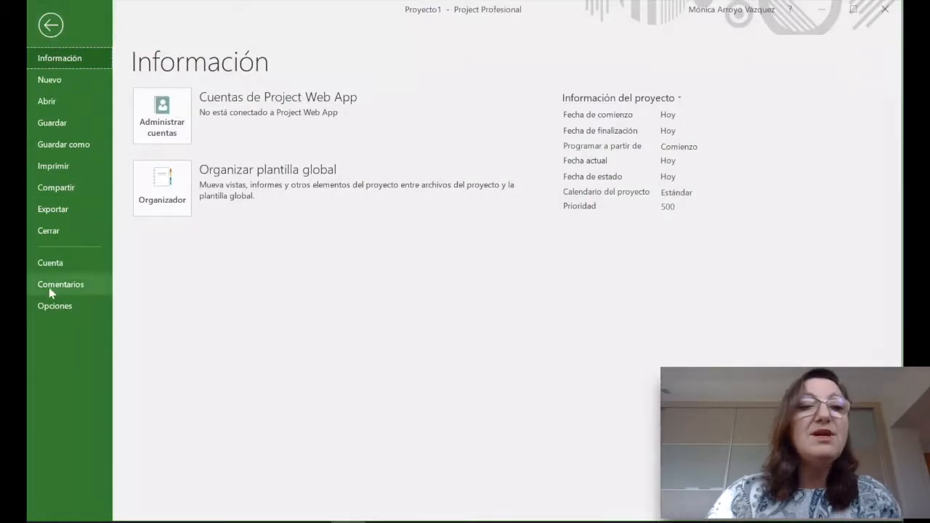
{"action": "left_click", "coordinate": [41, 305]}
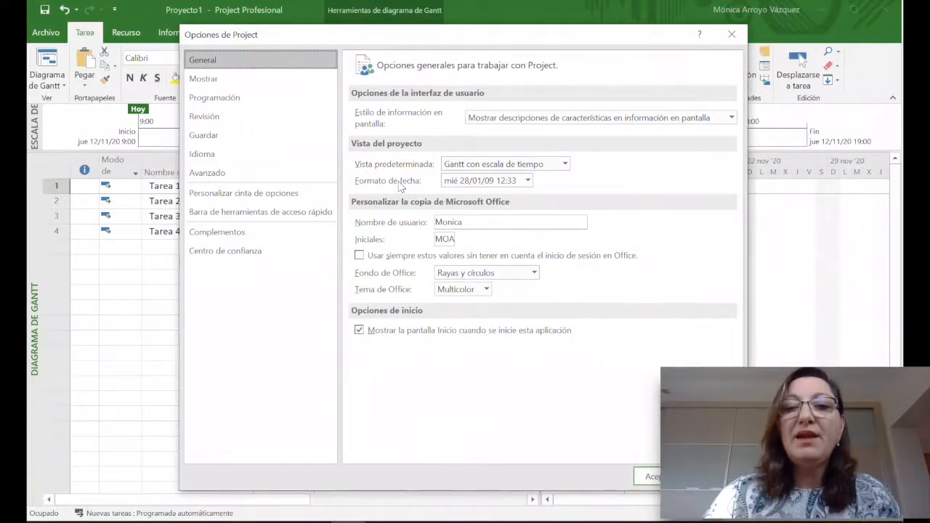
{"action": "left_click", "coordinate": [528, 181]}
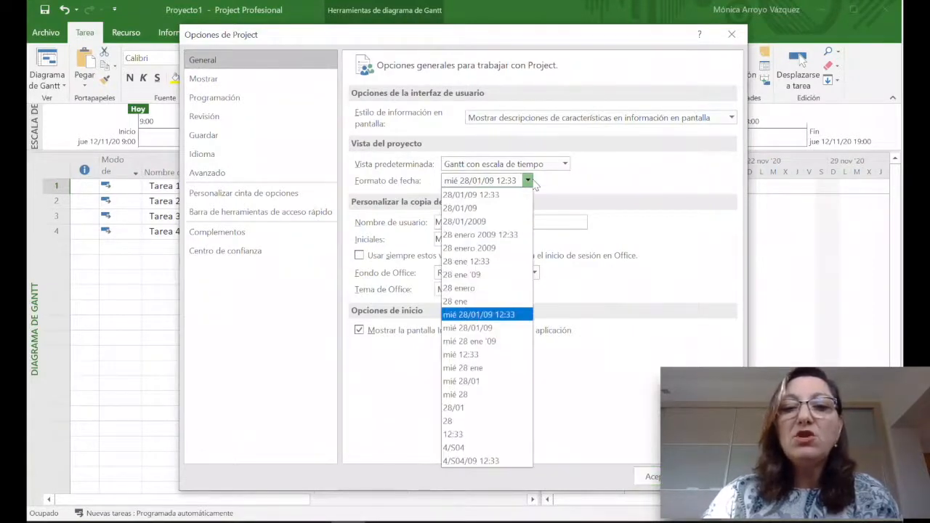
{"action": "left_click", "coordinate": [474, 208]}
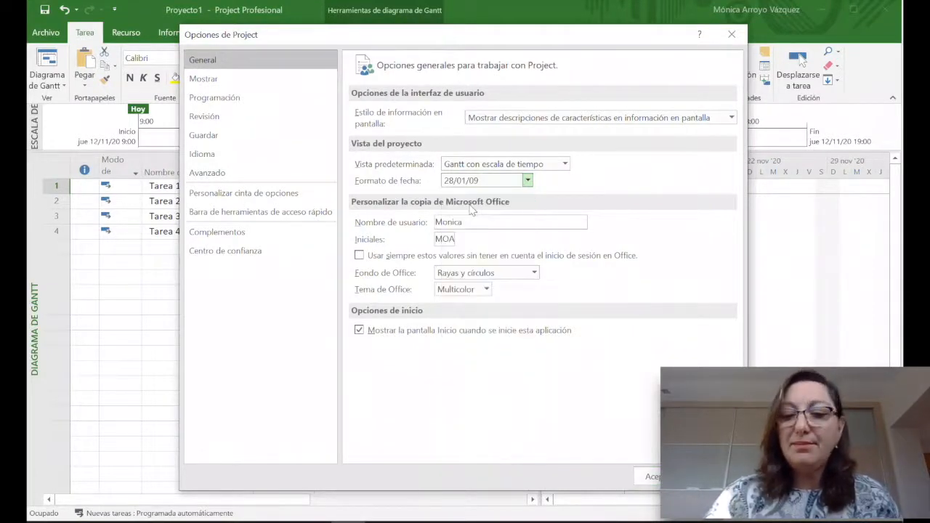
{"action": "left_click", "coordinate": [651, 476]}
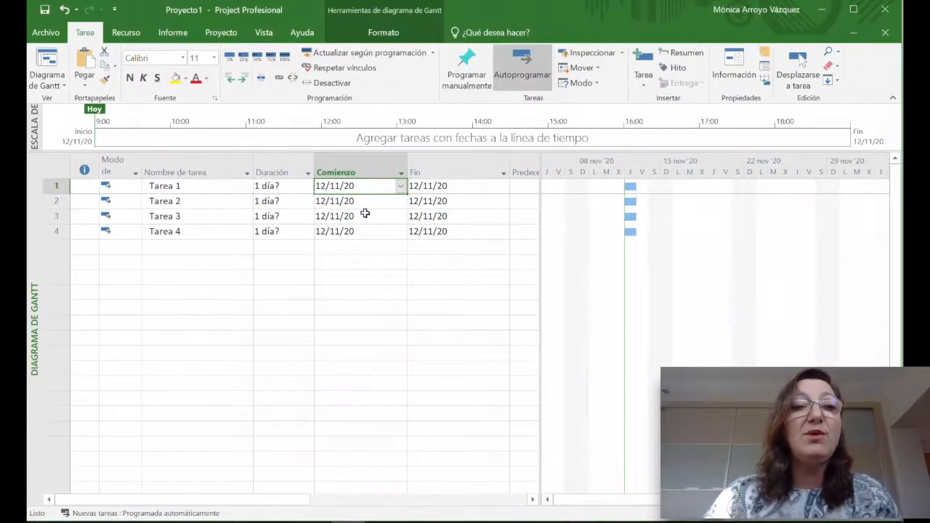
Step: Set the date format in the general project options to 28 enero 2009 12:33
{"action": "left_click", "coordinate": [46, 33]}
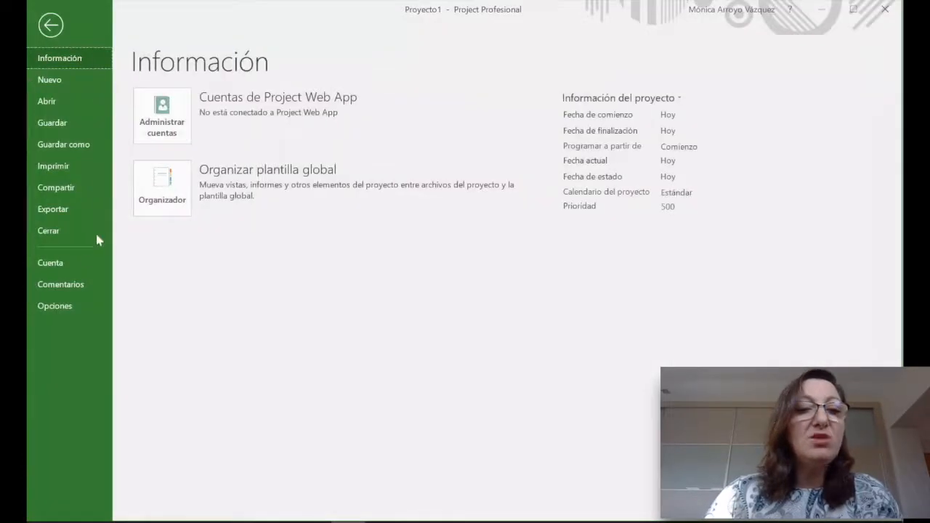
{"action": "left_click", "coordinate": [53, 306]}
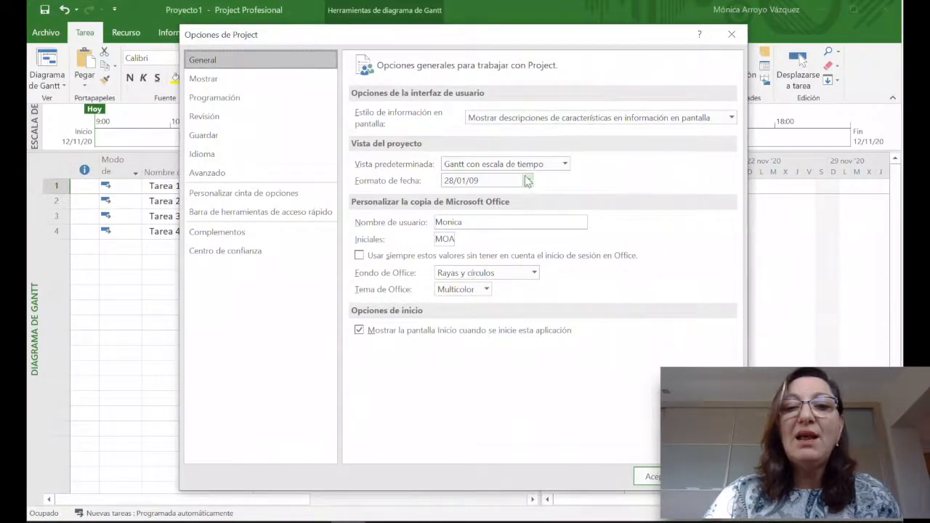
{"action": "left_click", "coordinate": [527, 180]}
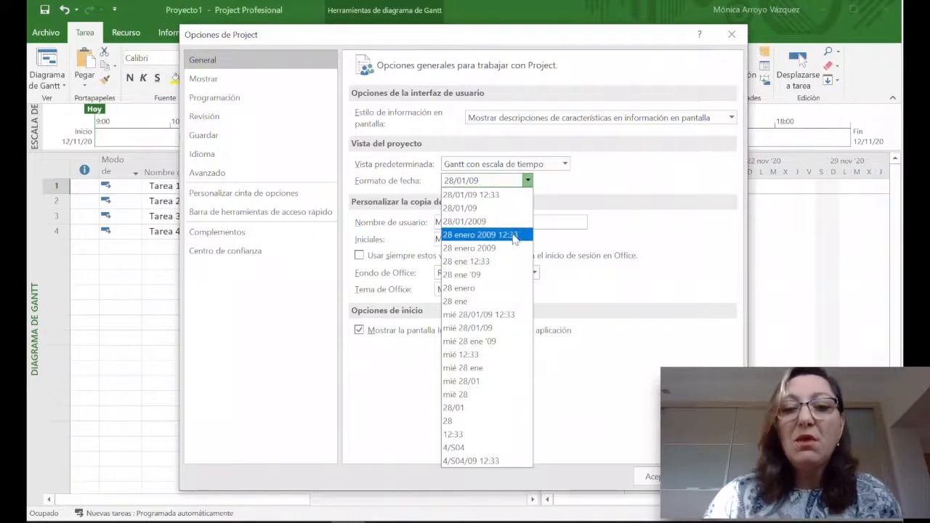
{"action": "left_click", "coordinate": [513, 237]}
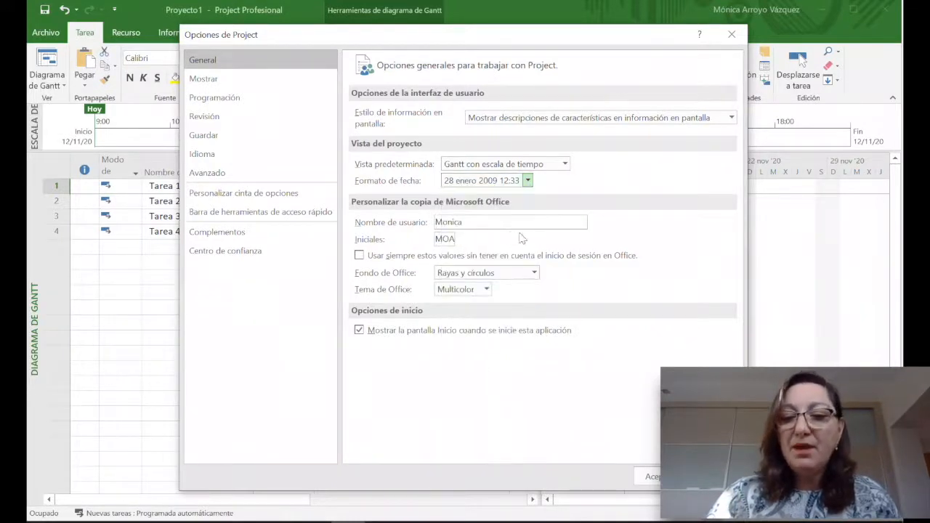
{"action": "left_click", "coordinate": [652, 478]}
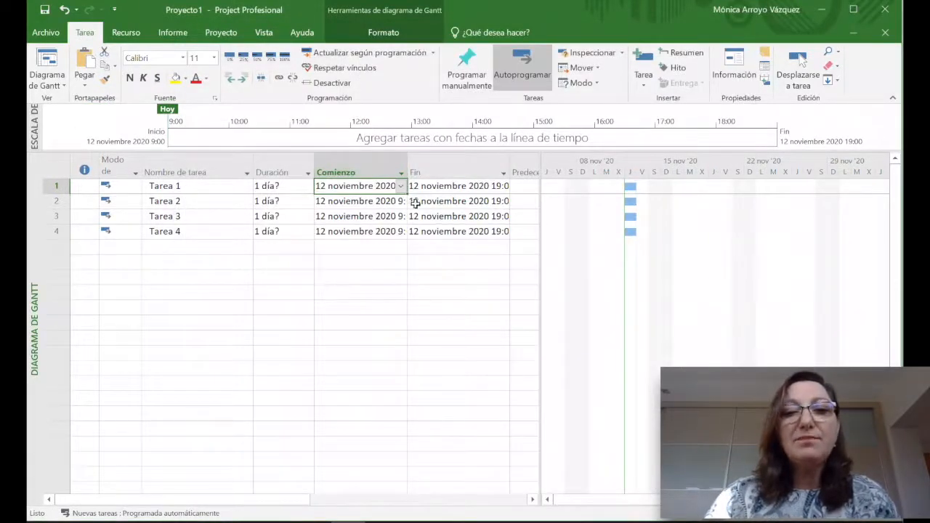
Step: Widen the Comienzo column to fit its dates and set the date format in the general project options to 28/01/09 12:33
{"action": "left_click", "coordinate": [420, 164]}
{"action": "left_click_drag", "start_coordinate": [409, 164], "coordinate": [416, 165]}
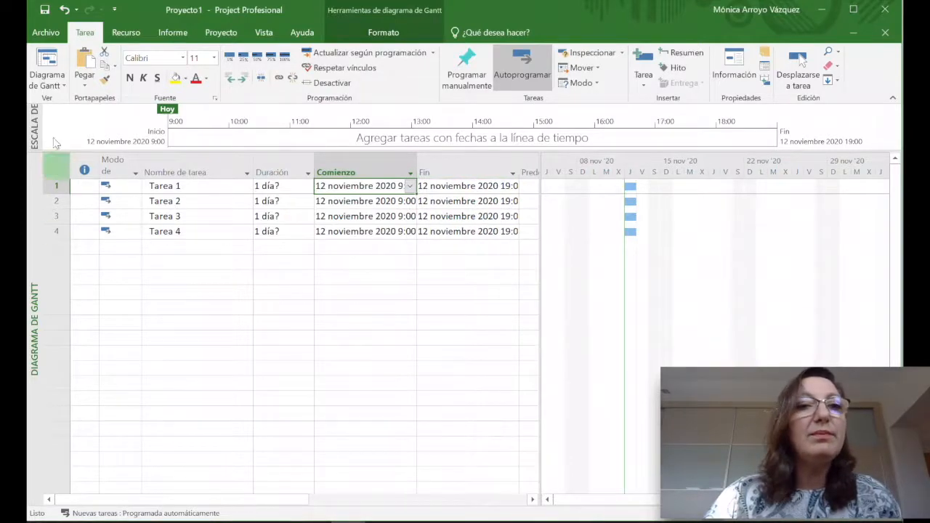
{"action": "left_click", "coordinate": [45, 32]}
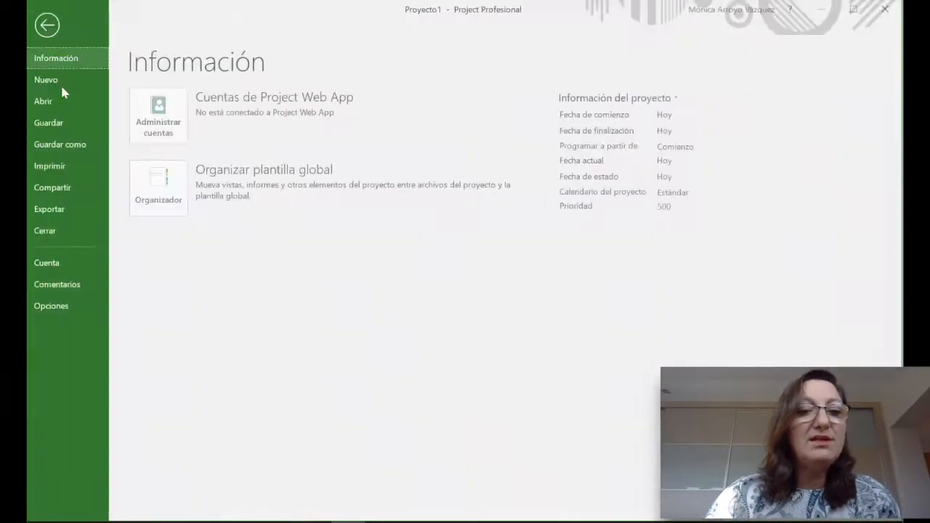
{"action": "left_click", "coordinate": [42, 306]}
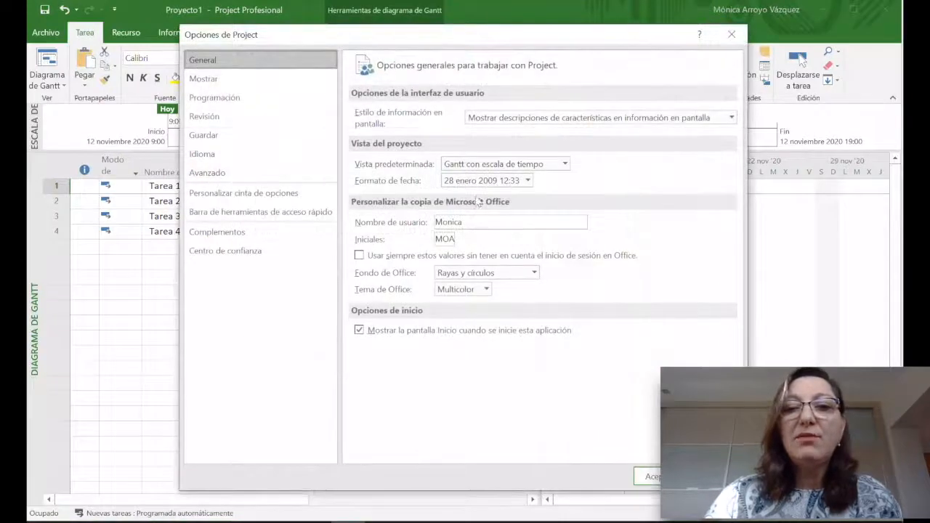
{"action": "left_click", "coordinate": [527, 181]}
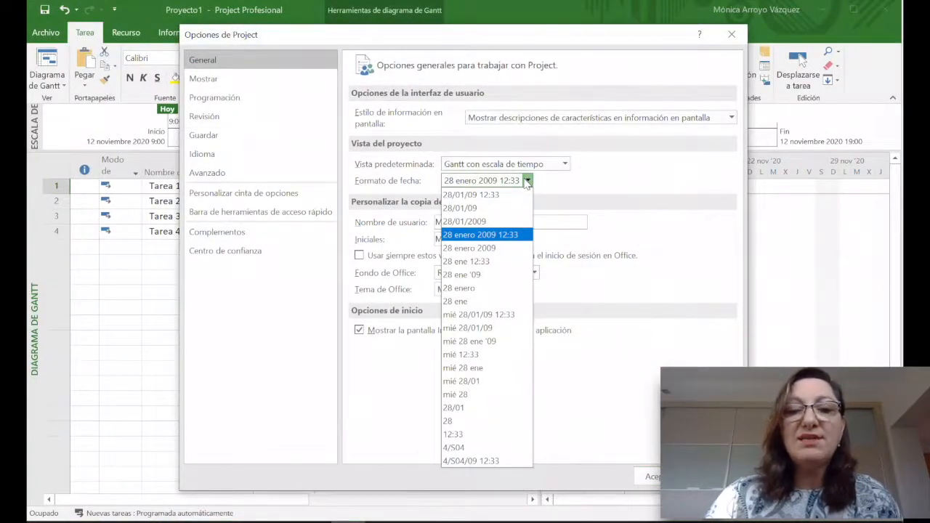
{"action": "left_click", "coordinate": [488, 195]}
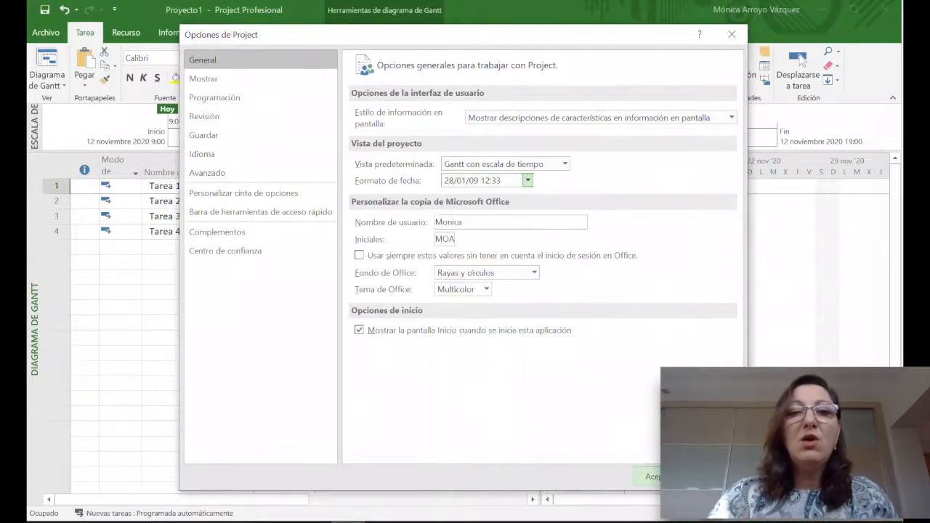
{"action": "left_click", "coordinate": [651, 476]}
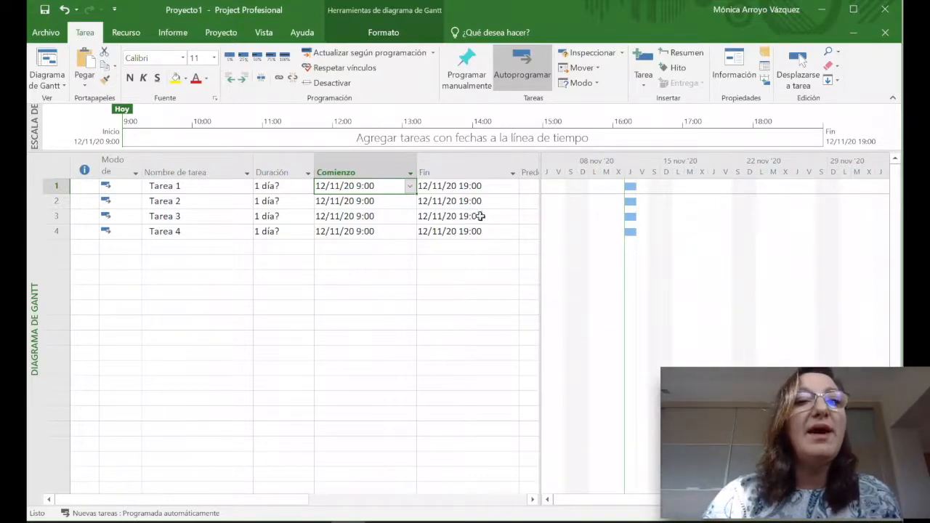
Step: Save the project as Proyecto1 in the Documentos folder
{"action": "left_click", "coordinate": [34, 35]}
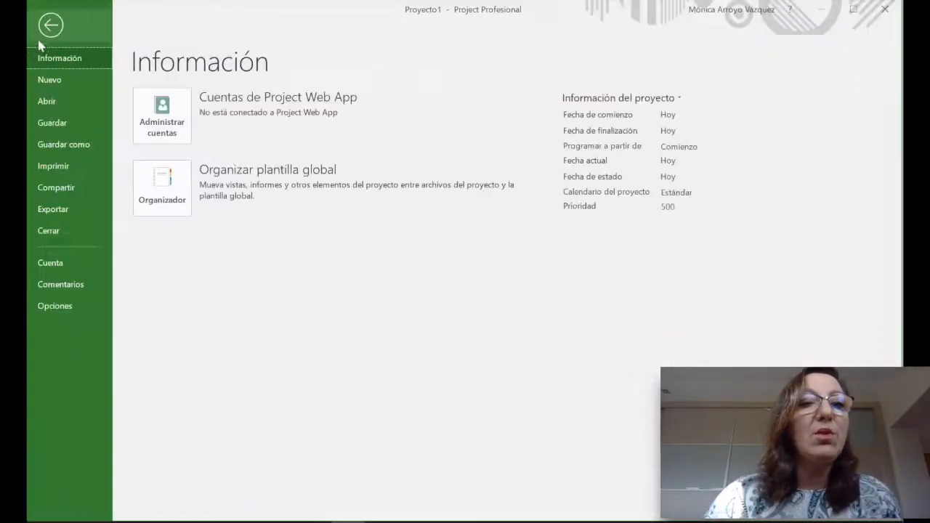
{"action": "left_click", "coordinate": [65, 144]}
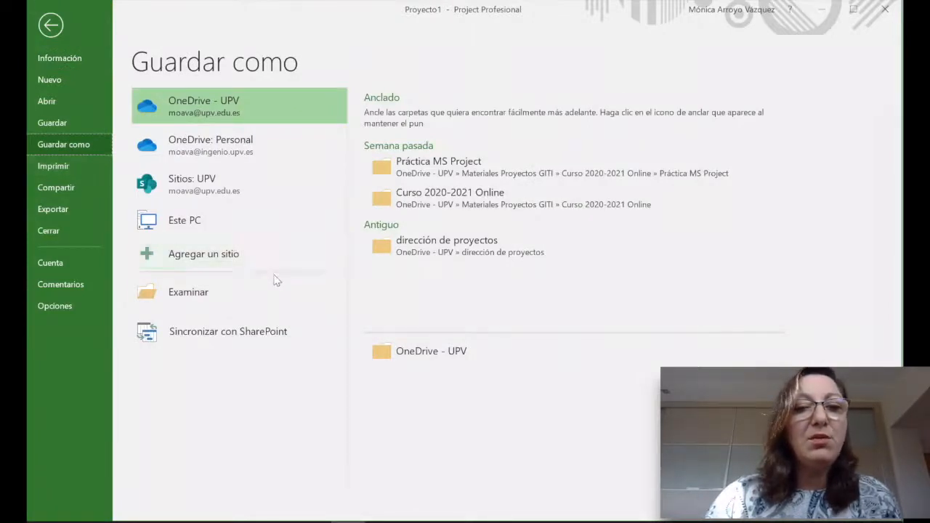
{"action": "left_click", "coordinate": [243, 291]}
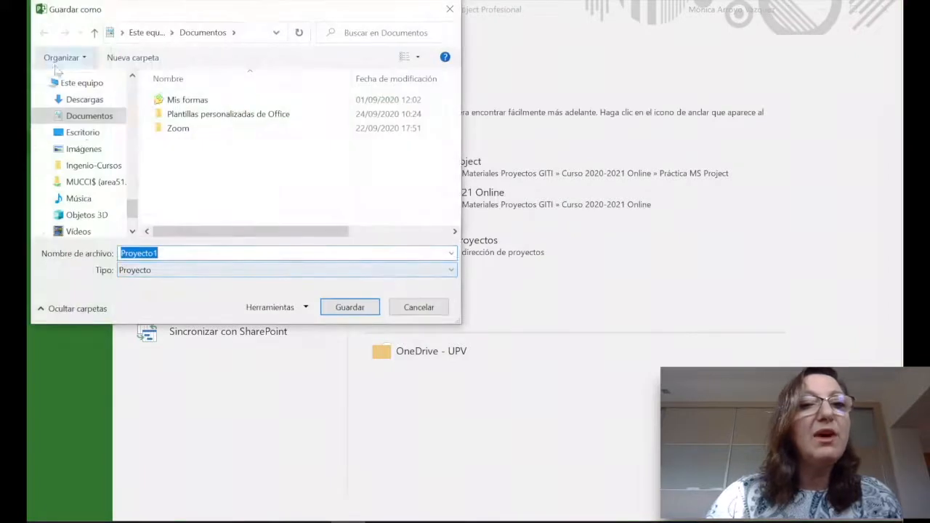
{"action": "left_click", "coordinate": [93, 116]}
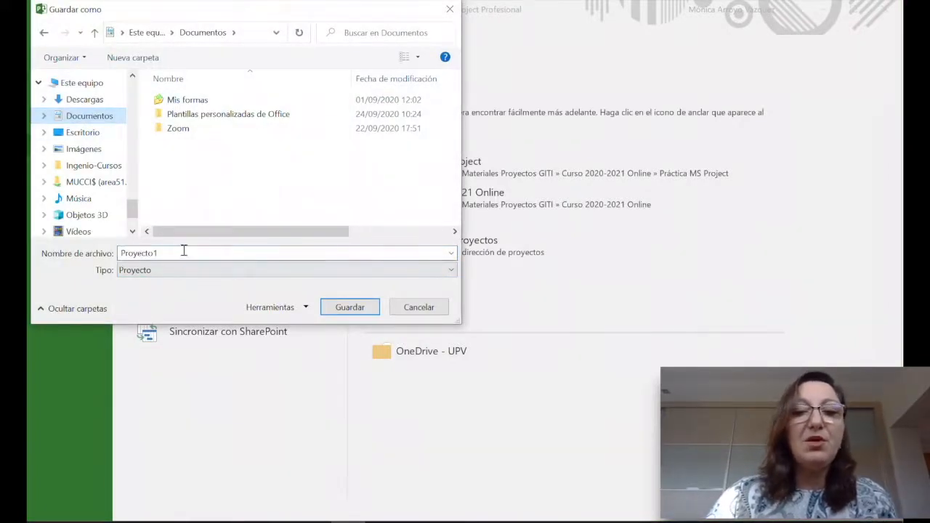
{"action": "left_click", "coordinate": [351, 307]}
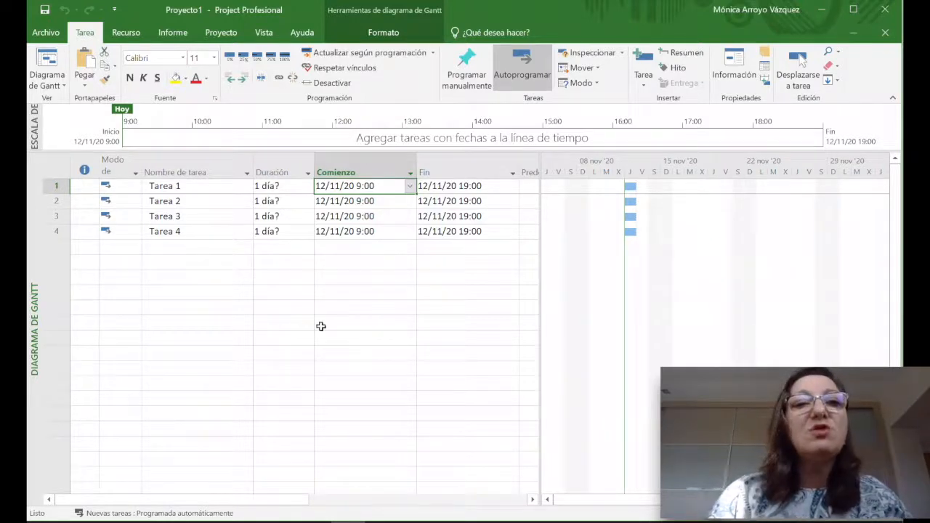
Step: Set the project's start date to 01/11/2020 08:00 in the project information, keeping scheduling from Fecha de comienzo del proyecto
{"action": "left_click", "coordinate": [222, 33]}
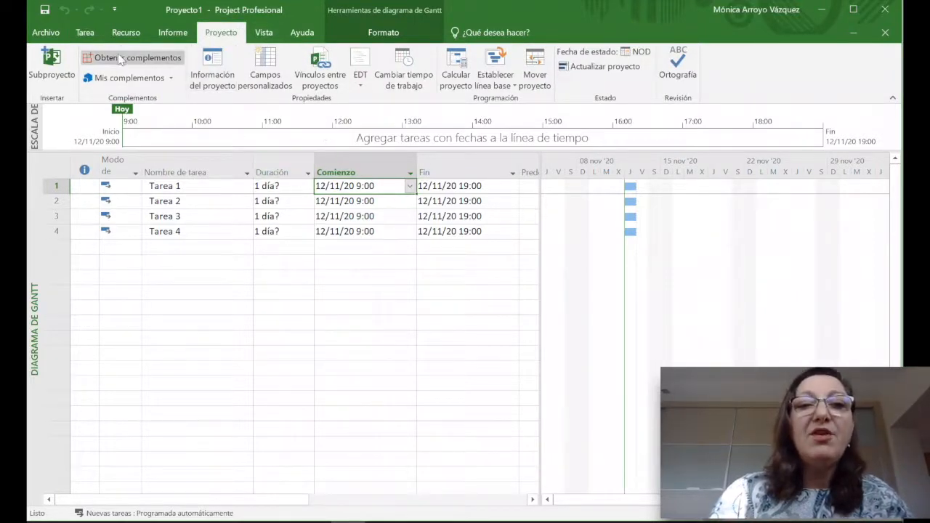
{"action": "left_click", "coordinate": [212, 64]}
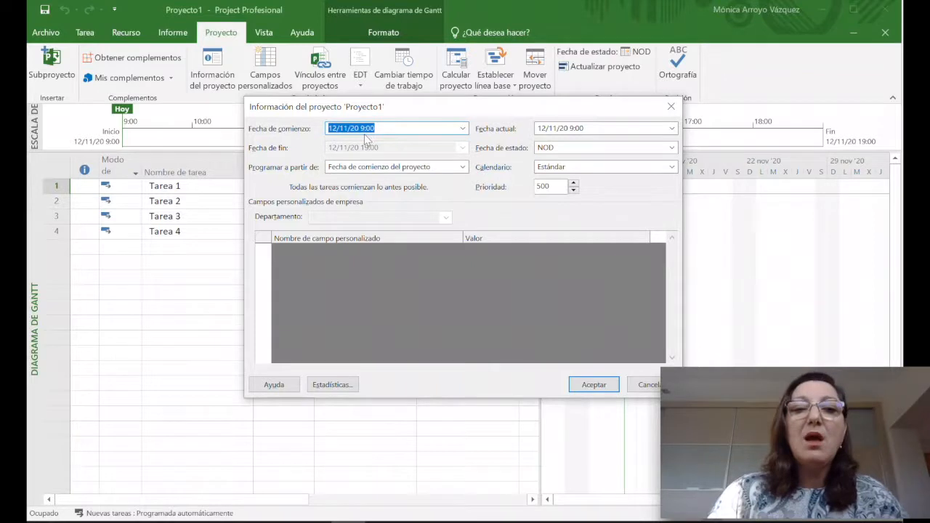
{"action": "left_click", "coordinate": [463, 128]}
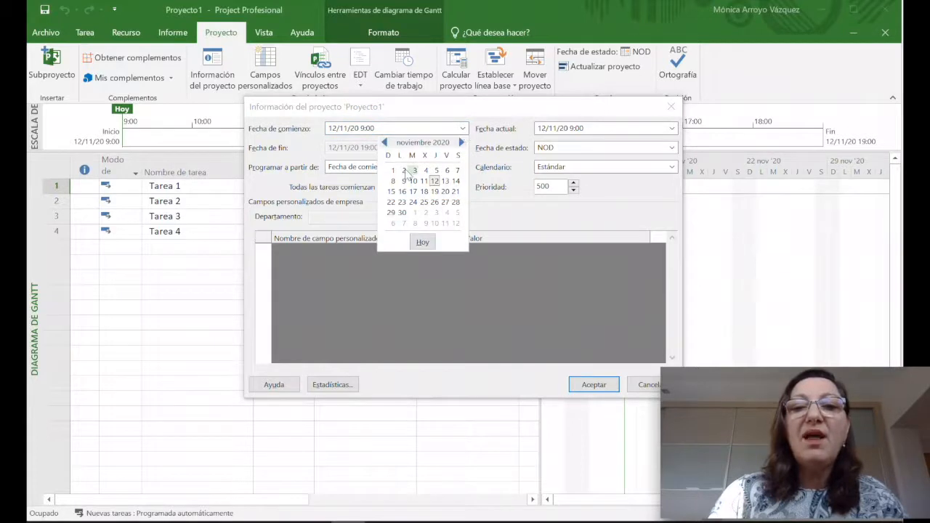
{"action": "left_click", "coordinate": [391, 171]}
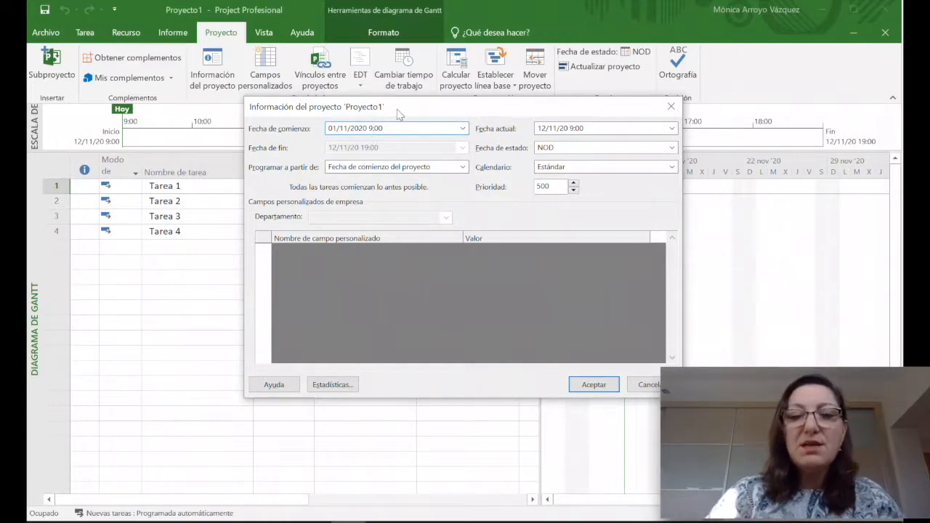
{"action": "key", "text": "BackSpace"}
{"action": "type", "text": "00"}
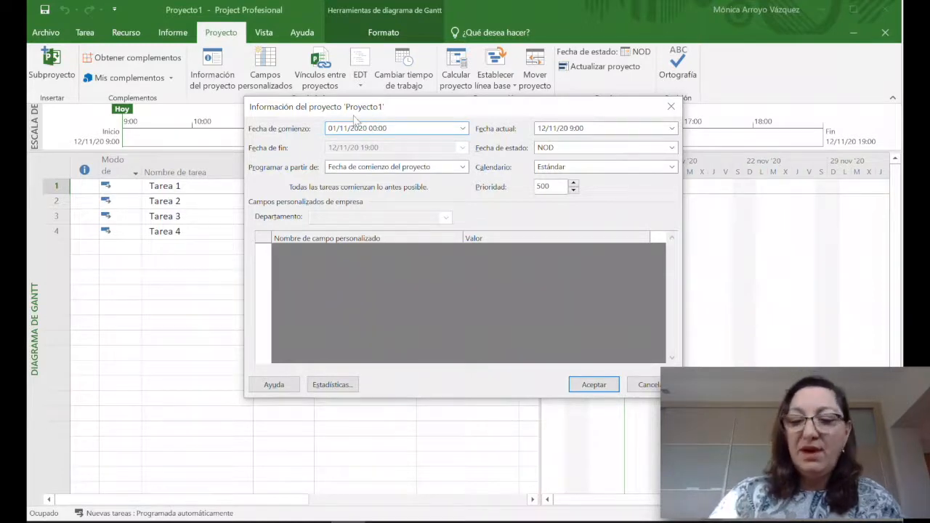
{"action": "key", "text": "BackSpace"}
{"action": "type", "text": "8"}
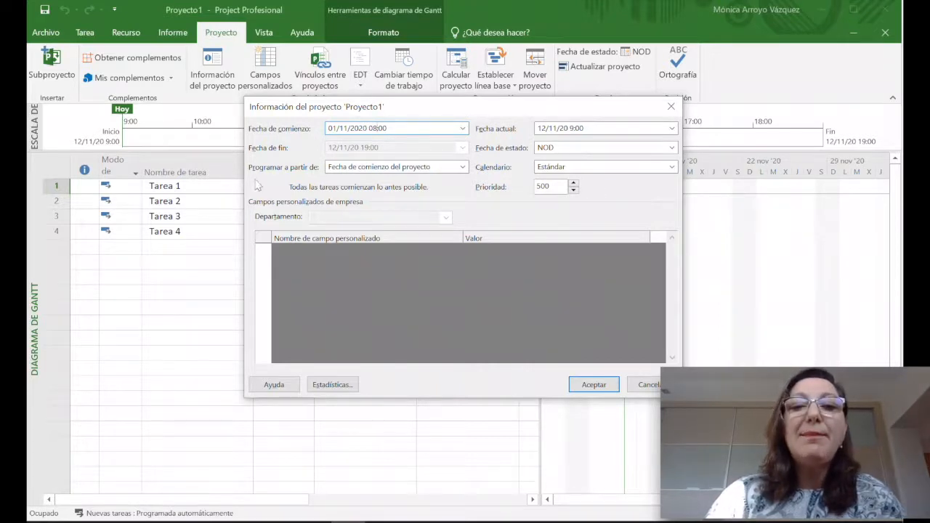
{"action": "left_click", "coordinate": [463, 168]}
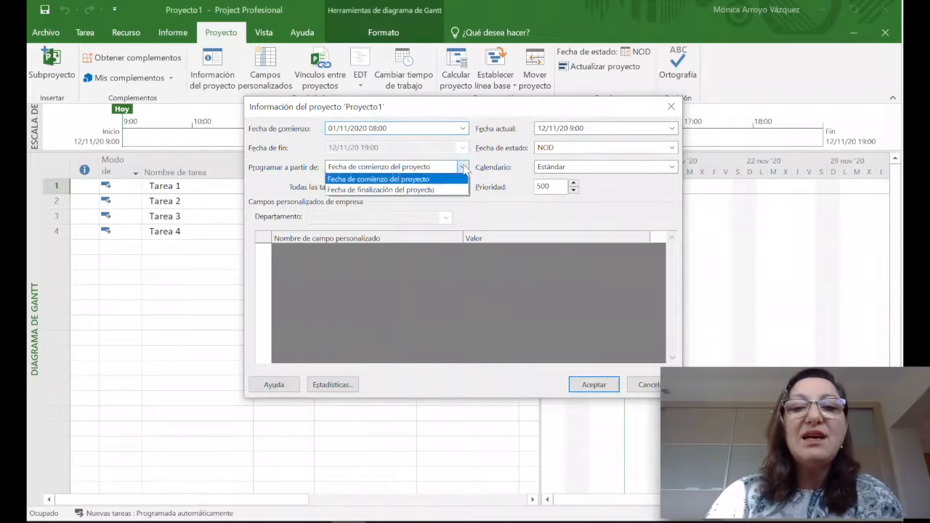
{"action": "left_click", "coordinate": [463, 168]}
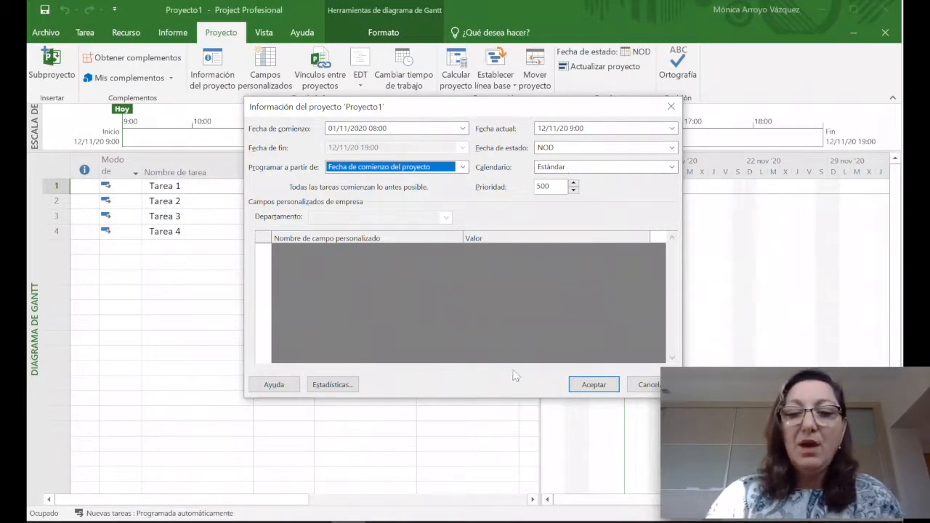
{"action": "left_click", "coordinate": [594, 385]}
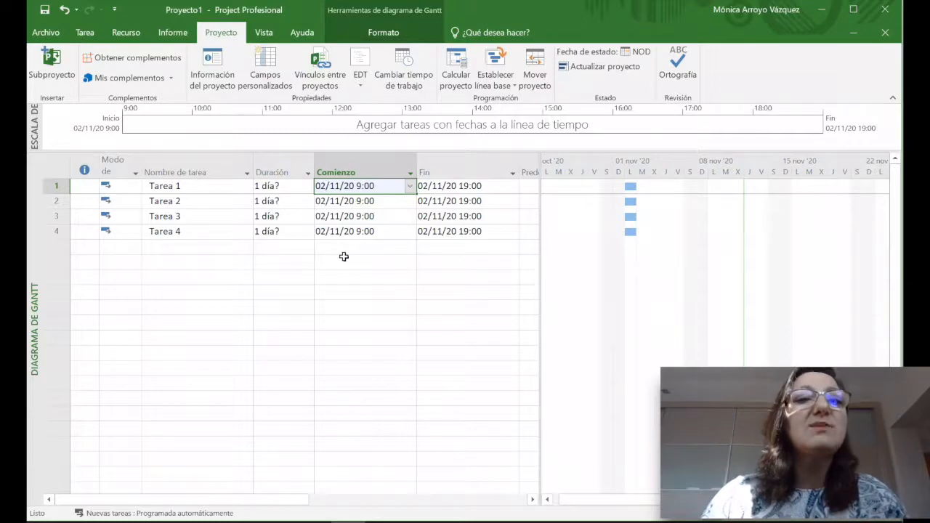
Step: Save the project under the new name Proyecto 2 in the Documentos folder
{"action": "left_click", "coordinate": [41, 34]}
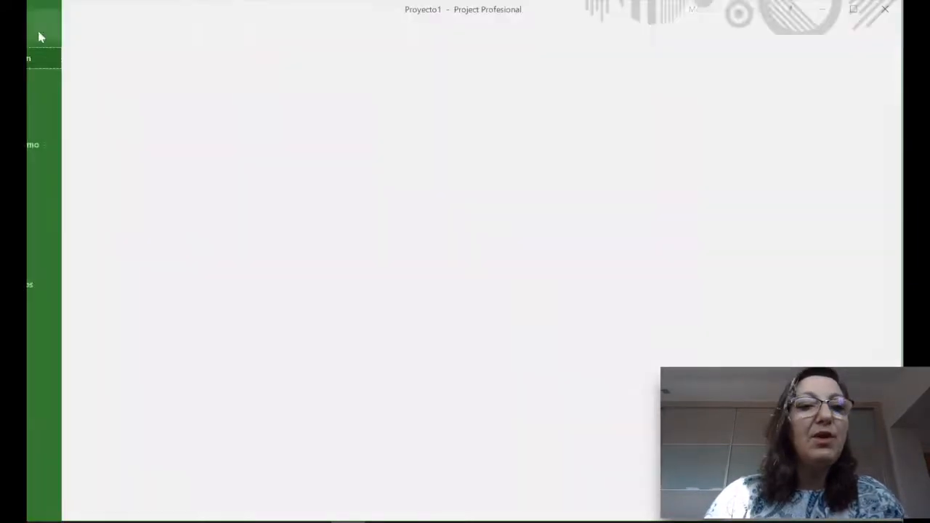
{"action": "left_click", "coordinate": [73, 147]}
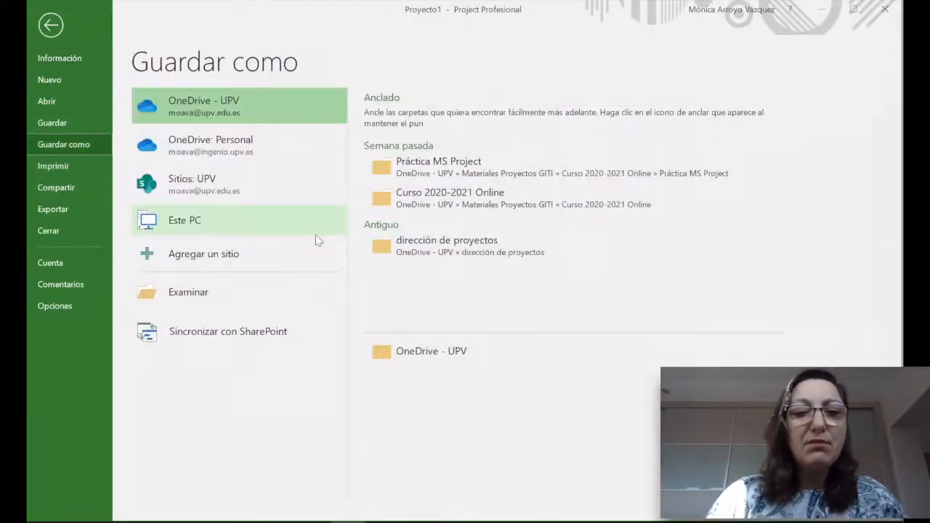
{"action": "left_click", "coordinate": [189, 293]}
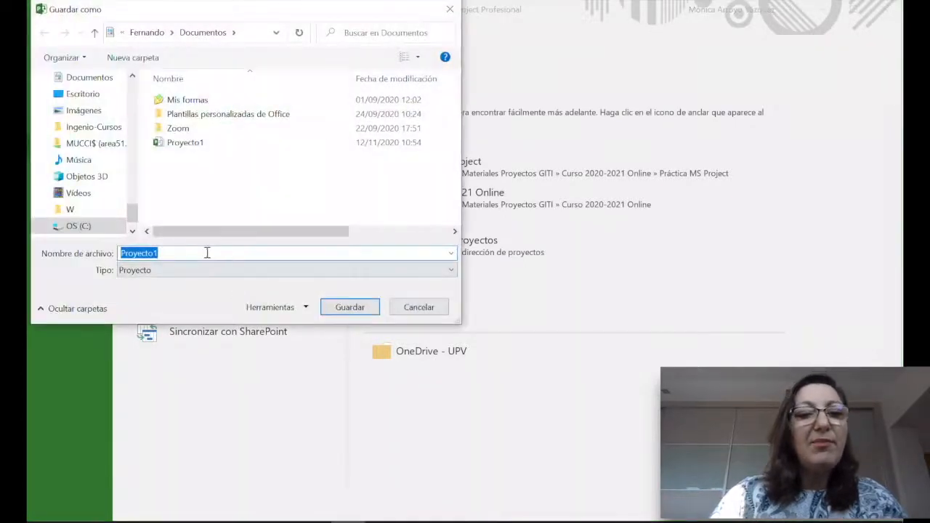
{"action": "left_click", "coordinate": [207, 252]}
{"action": "key", "text": "BackSpace"}
{"action": "type", "text": "2"}
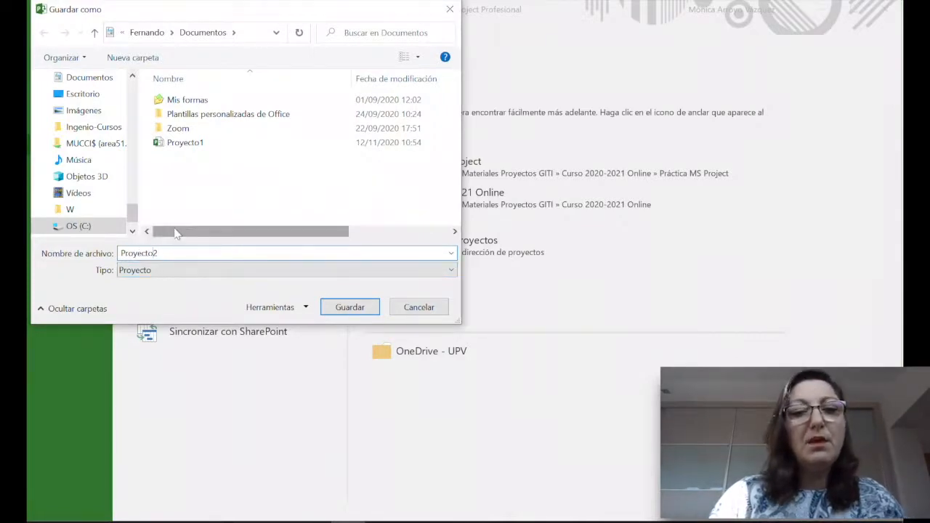
{"action": "left_click", "coordinate": [356, 306]}
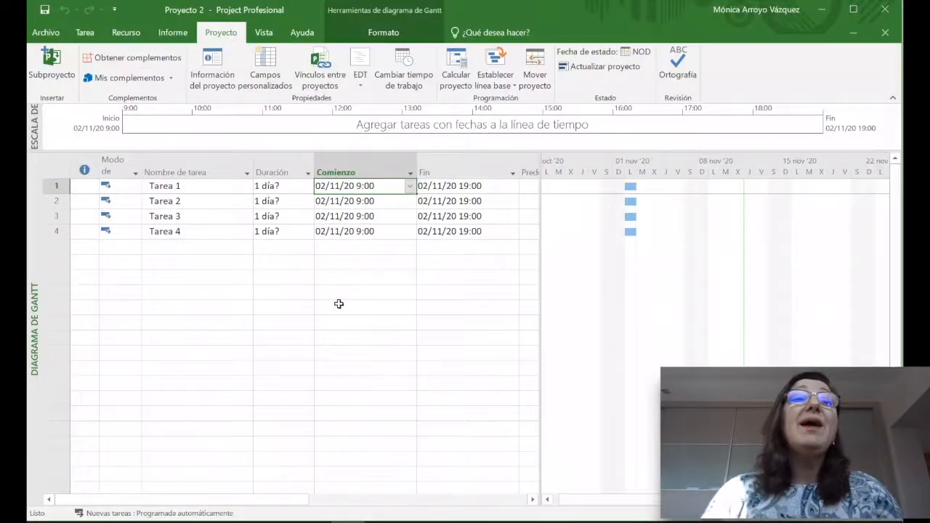